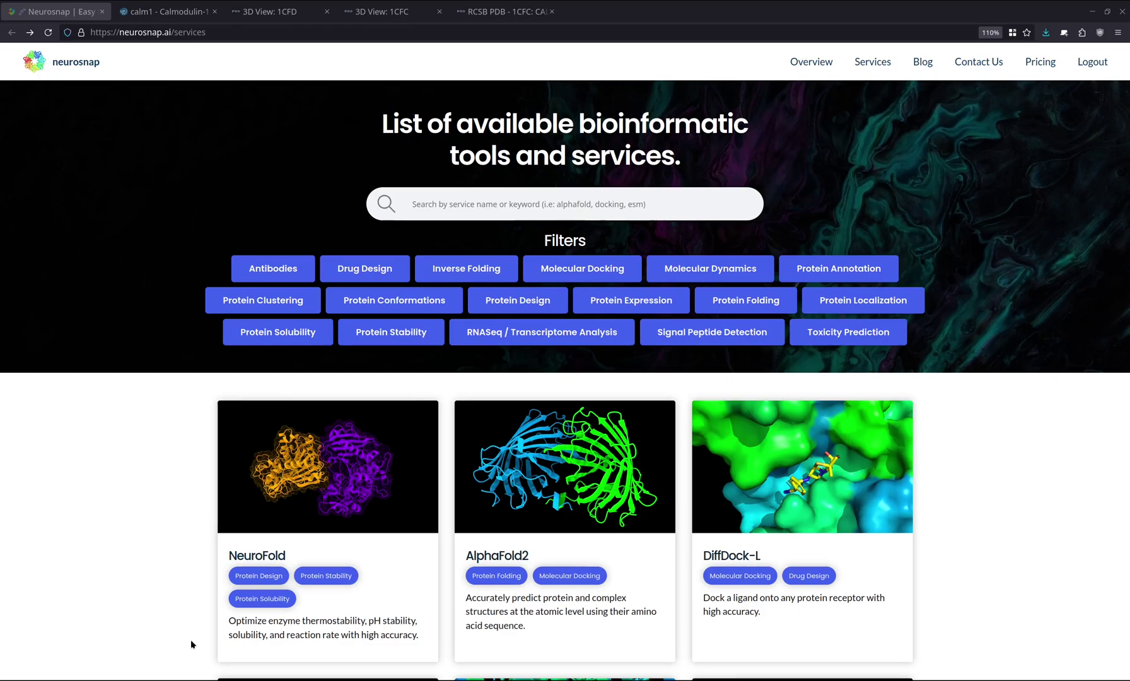
# - Find the AlphaFlow service, open its Configuration & Options, then view the calmodulin-1 (P0DP33) UniProt entry
pyautogui.click(466, 206)
pyautogui.write('alphaflow')
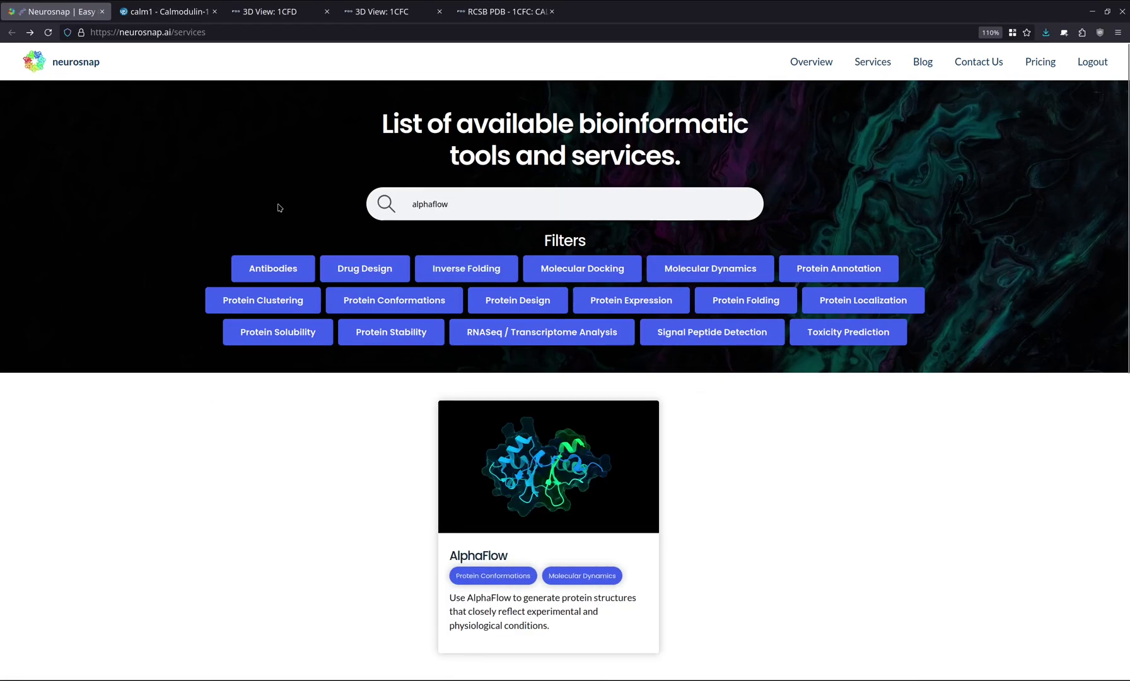
pyautogui.click(521, 448)
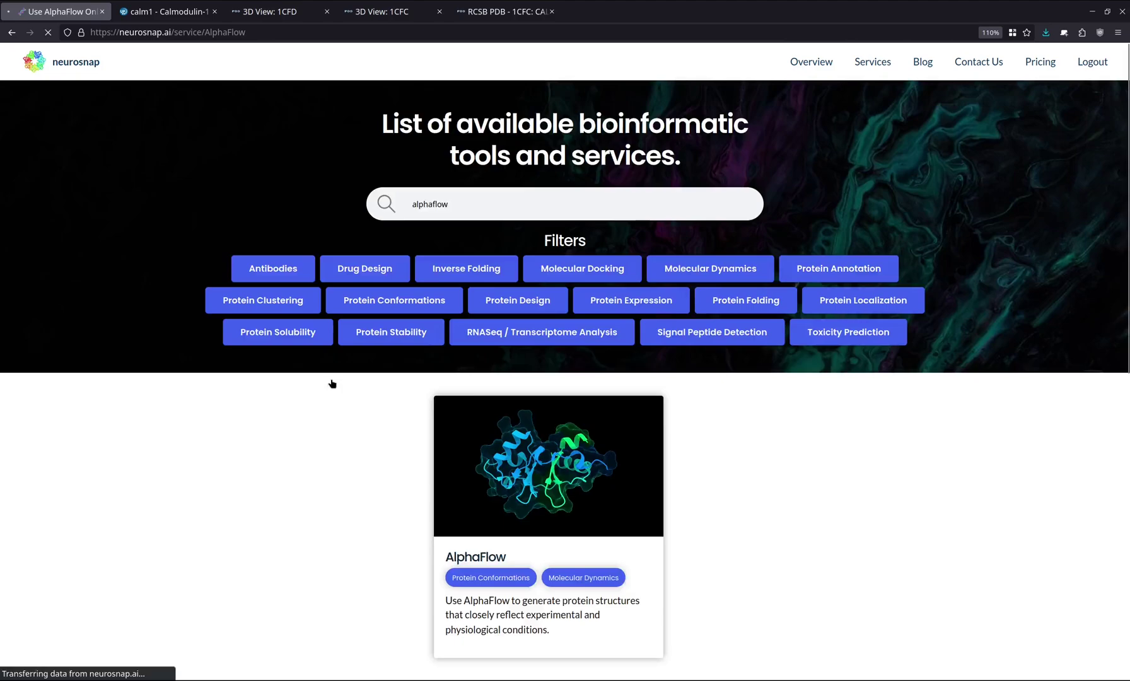
pyautogui.scroll(-6, 158, 332)
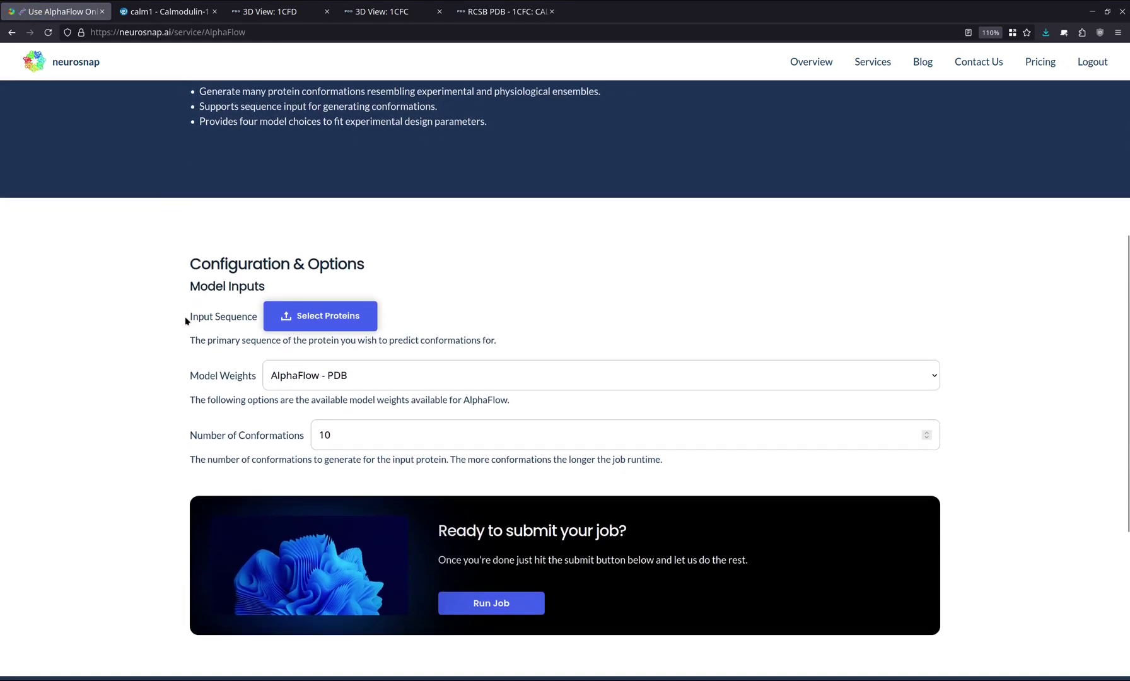
pyautogui.click(175, 14)
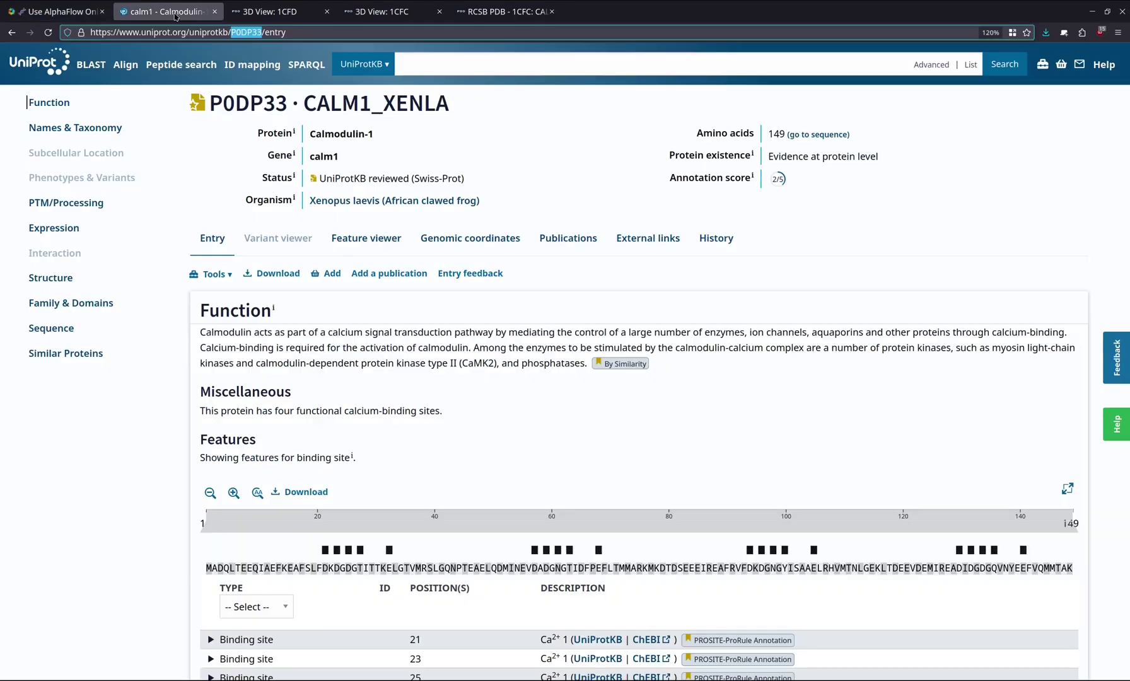
# - Paste accession P0DP33 as the AlphaFlow input protein so 1/1 proteins are added
pyautogui.click(82, 6)
pyautogui.click(390, 312)
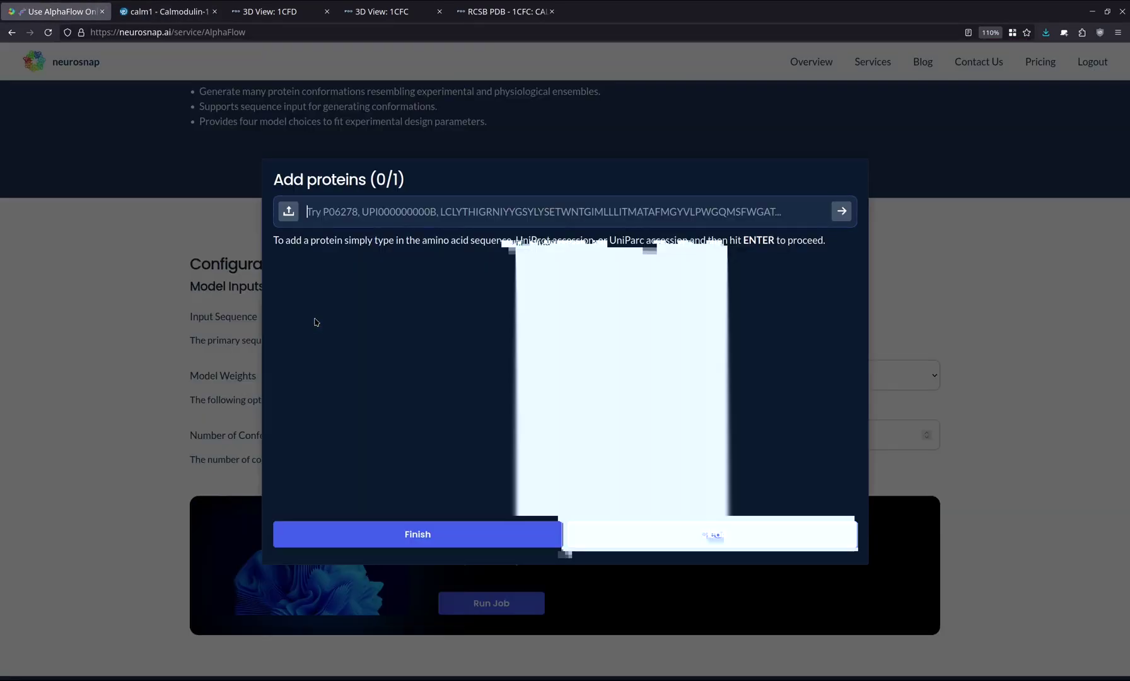
pyautogui.write('P0DP33')
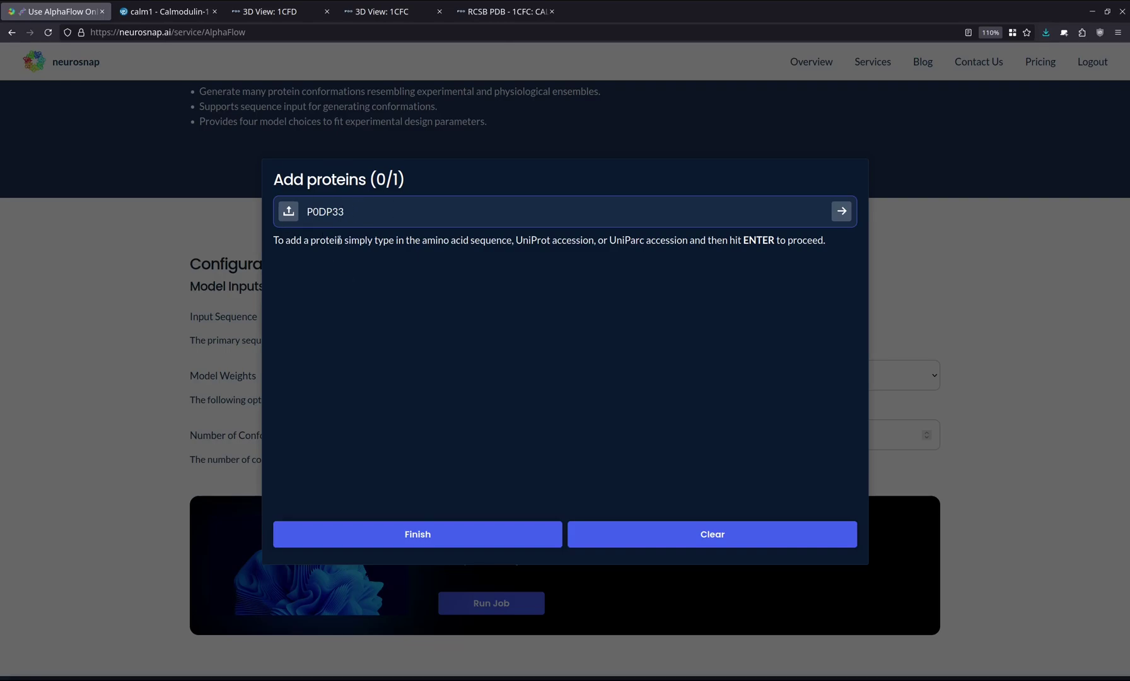
pyautogui.press('Return')
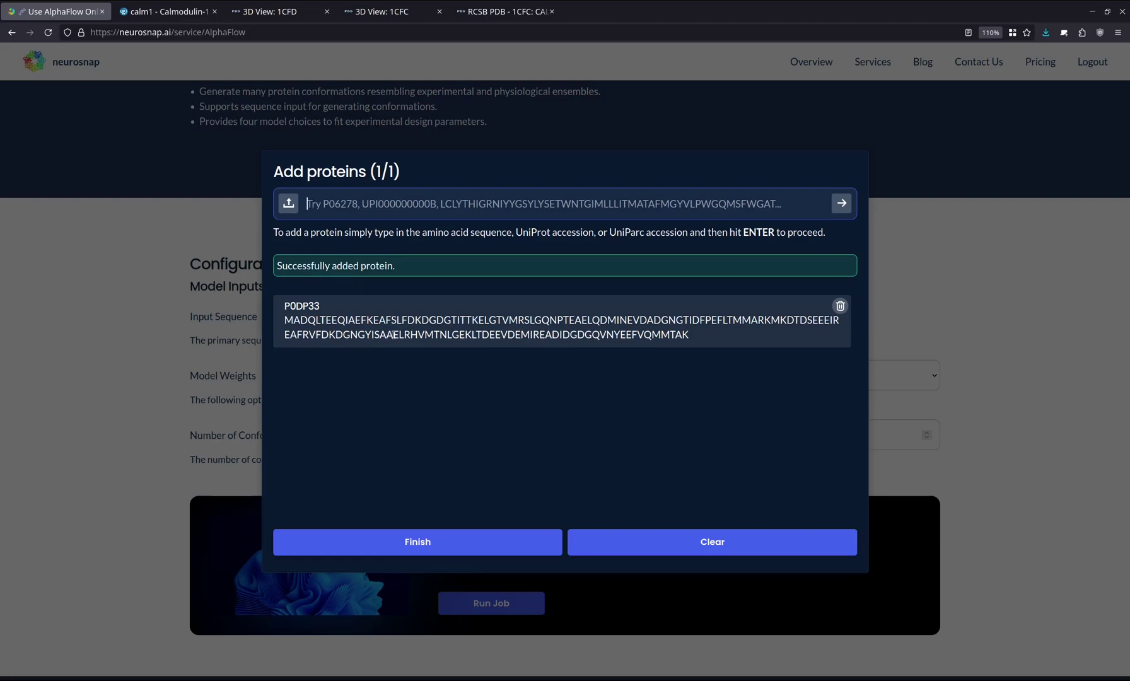
pyautogui.click(370, 539)
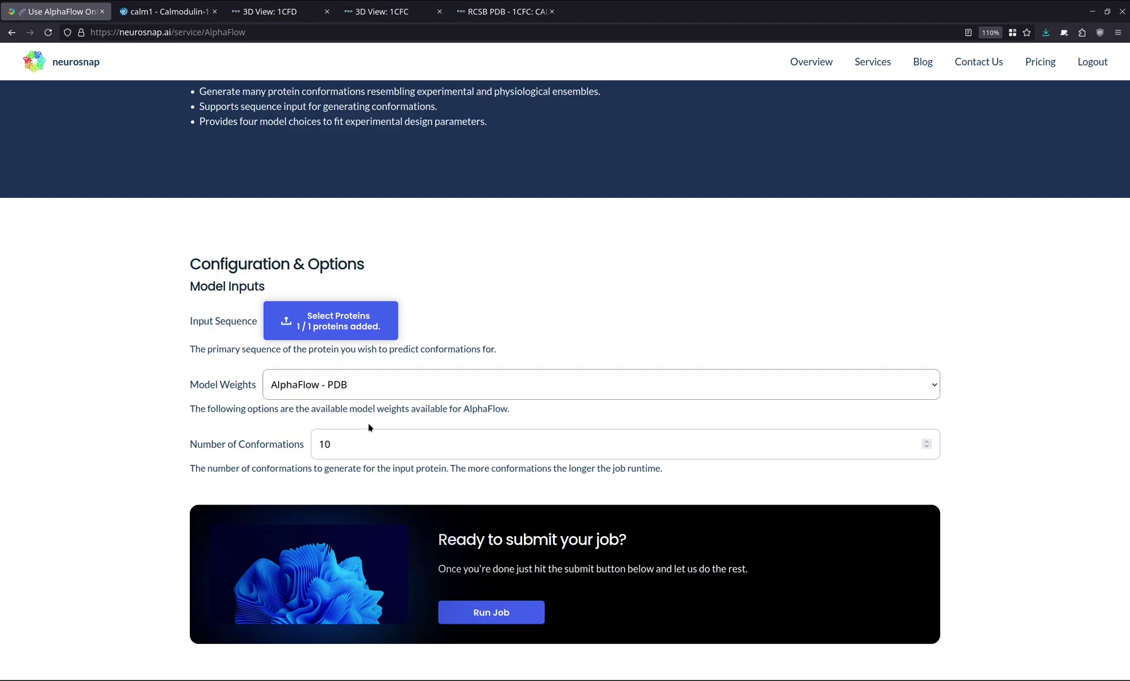
# - Set model weights to AlphaFlow - Molecular Dynamics and submit the job
pyautogui.press('Down')
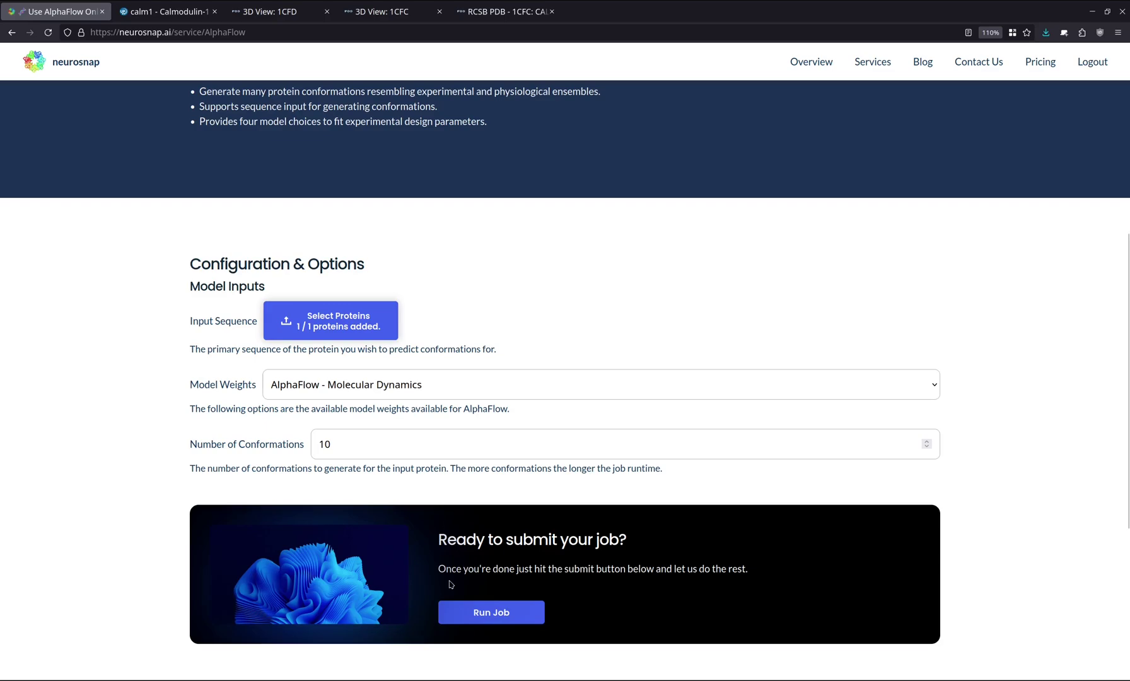
pyautogui.click(462, 615)
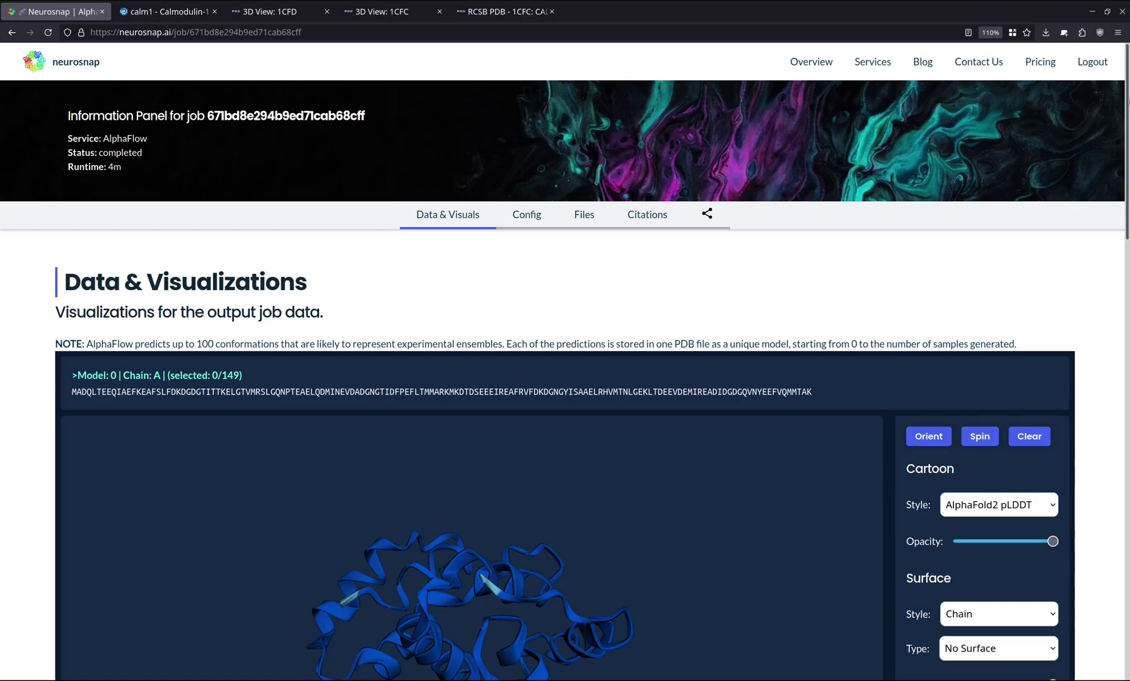
pyautogui.scroll(-1, 1127, 116)
pyautogui.moveTo(1127, 116); pyautogui.dragTo(1128, 183)
pyautogui.moveTo(784, 277); pyautogui.dragTo(698, 311)
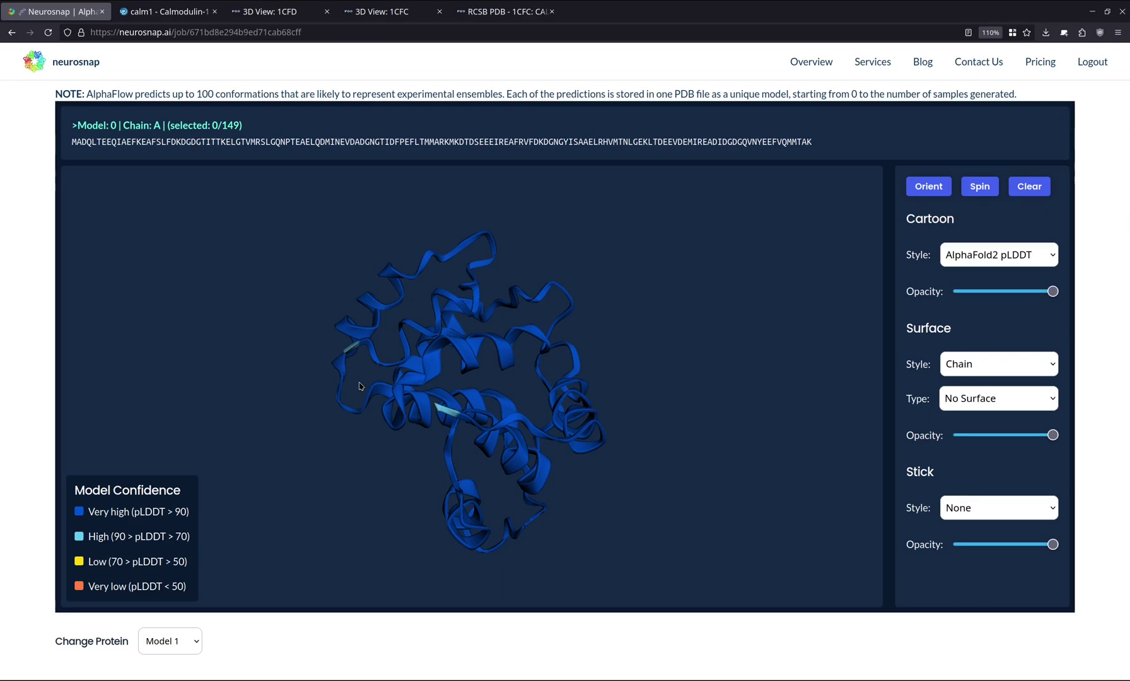
pyautogui.moveTo(407, 391); pyautogui.dragTo(517, 381)
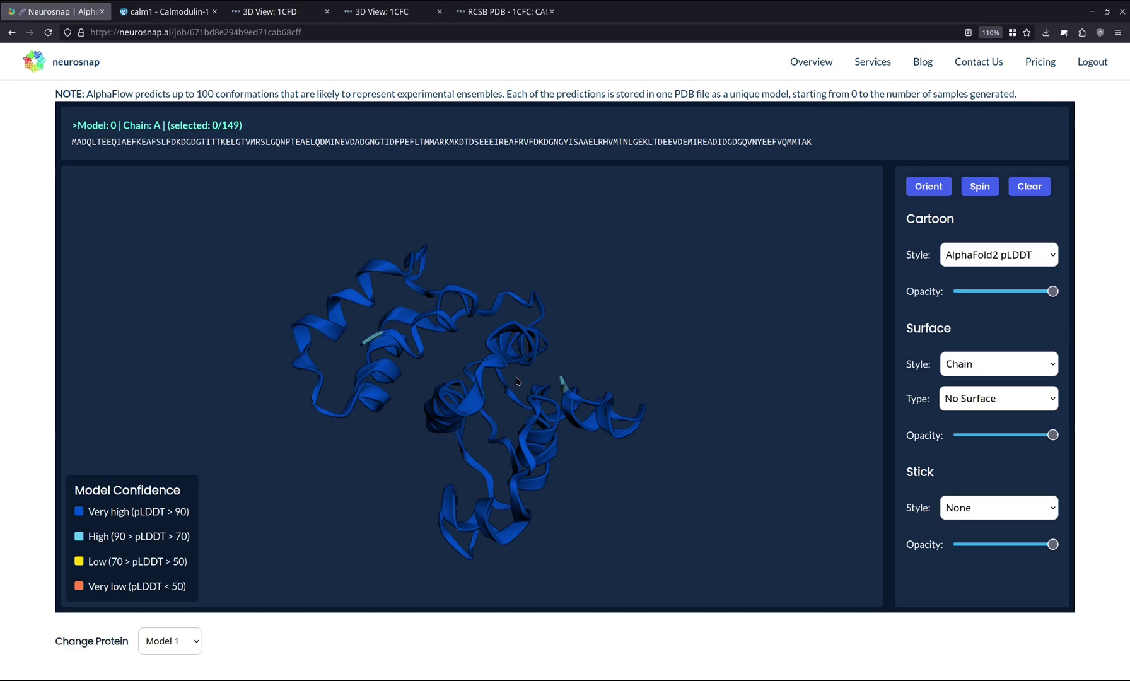
pyautogui.moveTo(1128, 196); pyautogui.dragTo(1120, 258)
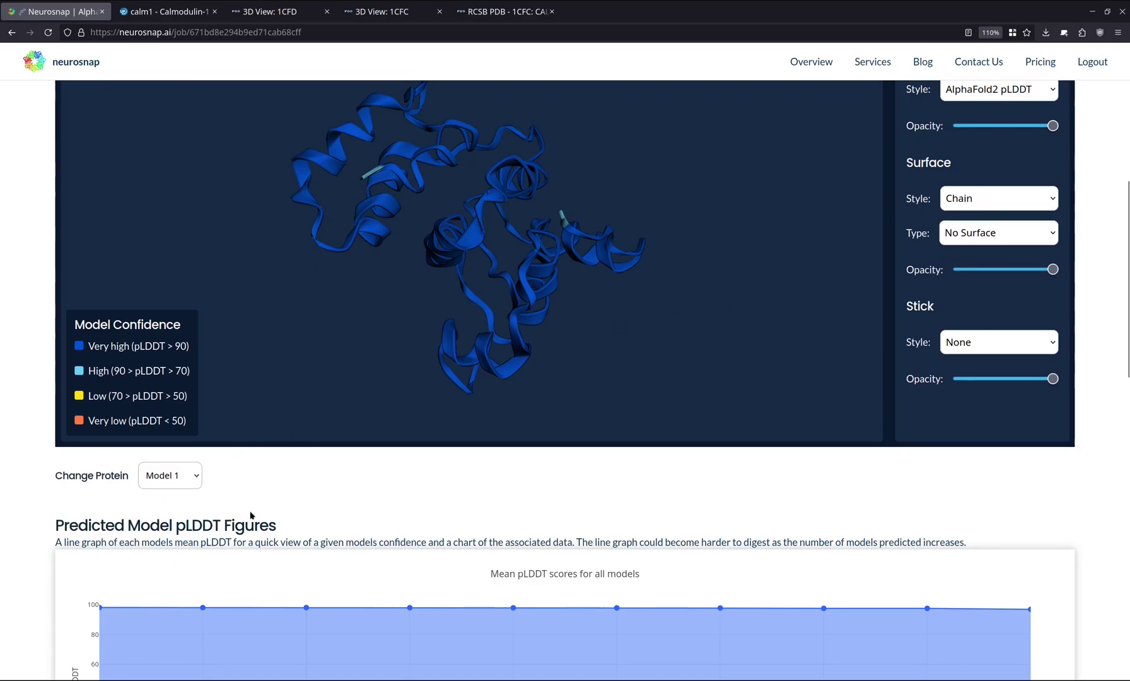
pyautogui.moveTo(1128, 272); pyautogui.dragTo(1127, 232)
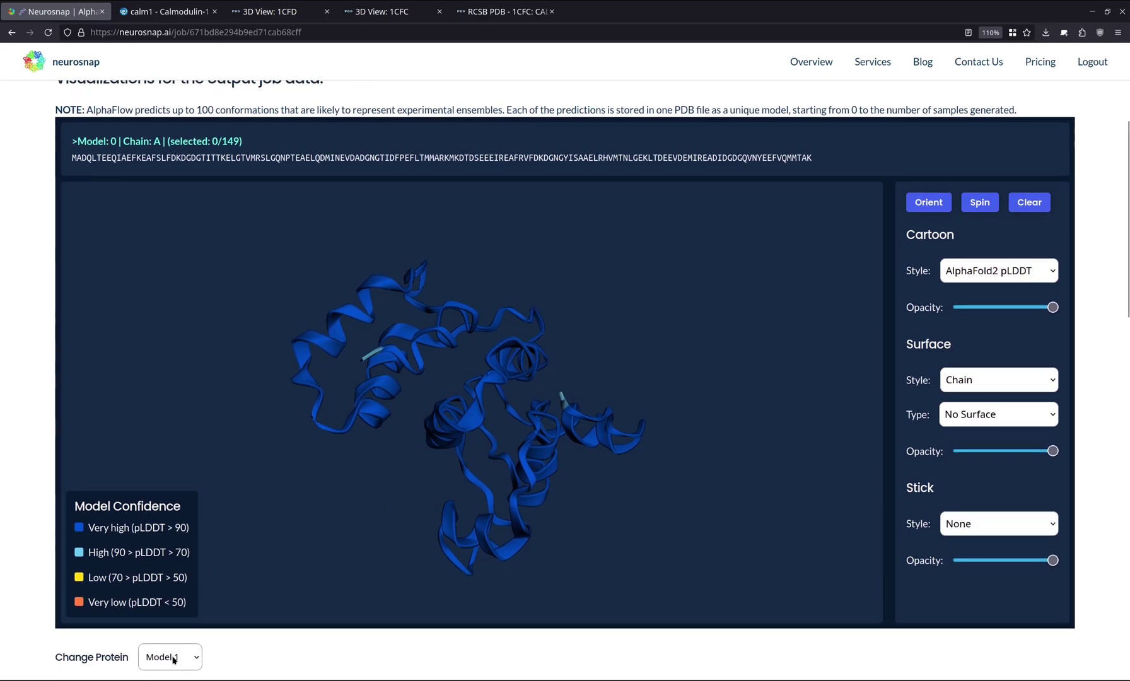
# - Step through the individual predicted models from Model 3 to Model 9
pyautogui.press('Down')
pyautogui.press('Down')
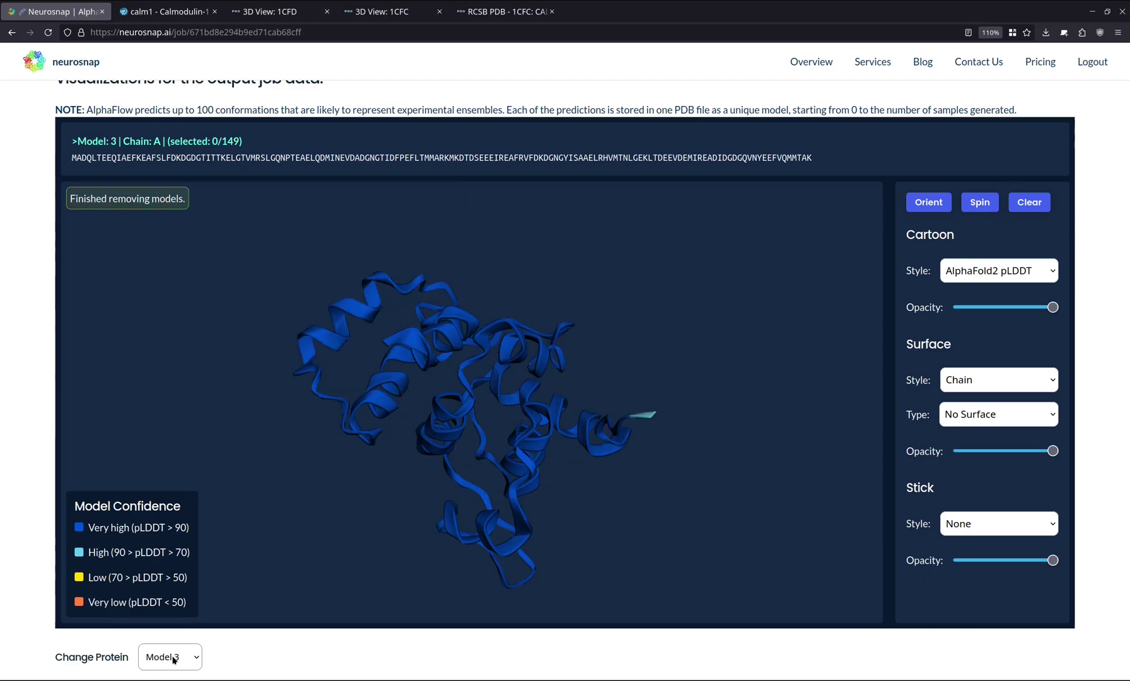
pyautogui.press('Down')
pyautogui.press('Down')
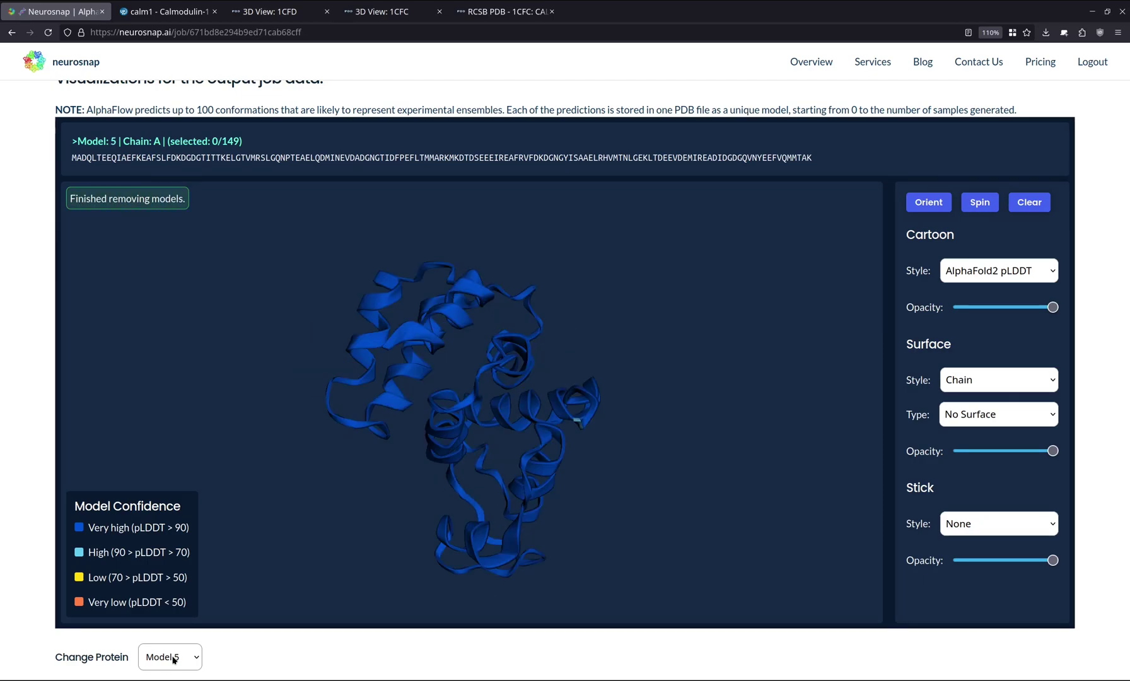
pyautogui.press('Down')
pyautogui.press('Down')
pyautogui.press('Down')
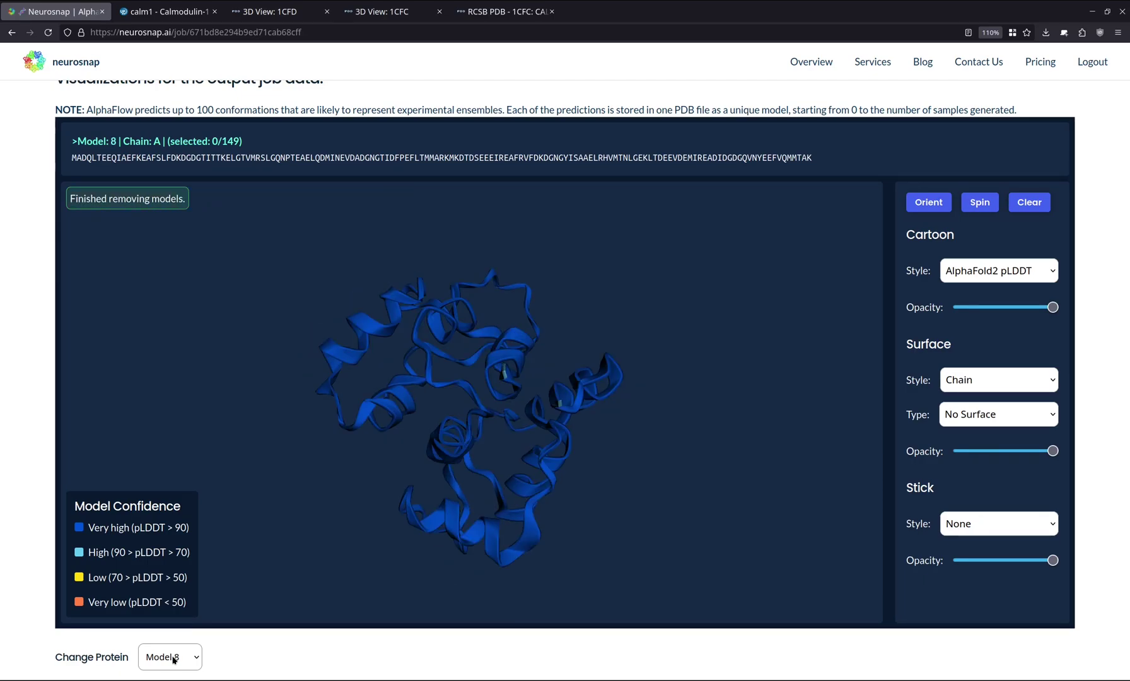
pyautogui.press('Down')
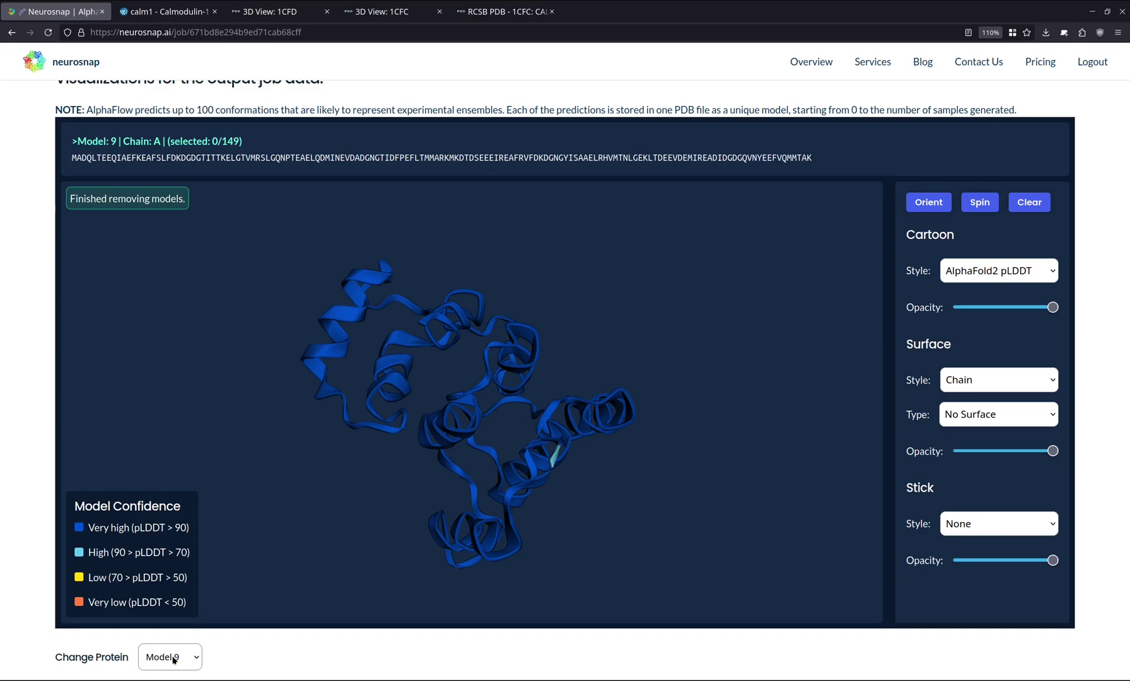
pyautogui.press('Down')
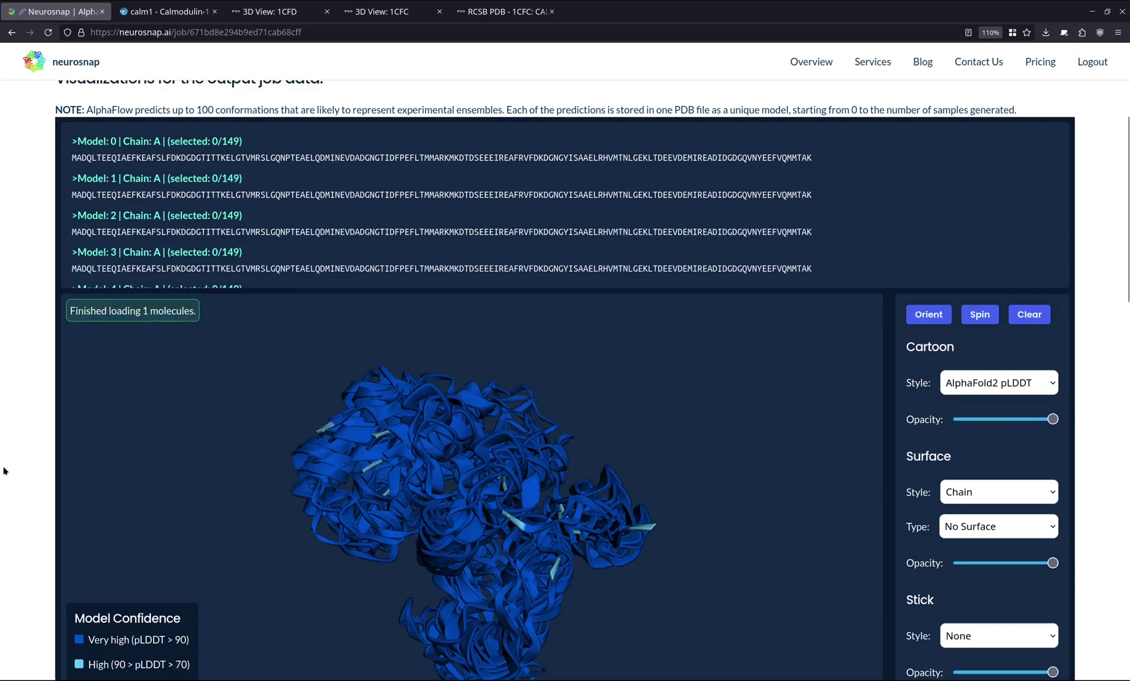
# - Show all conformations overlaid (Model All) and rotate them to view another side
pyautogui.scroll(-3, 4, 470)
pyautogui.moveTo(262, 411); pyautogui.dragTo(414, 326)
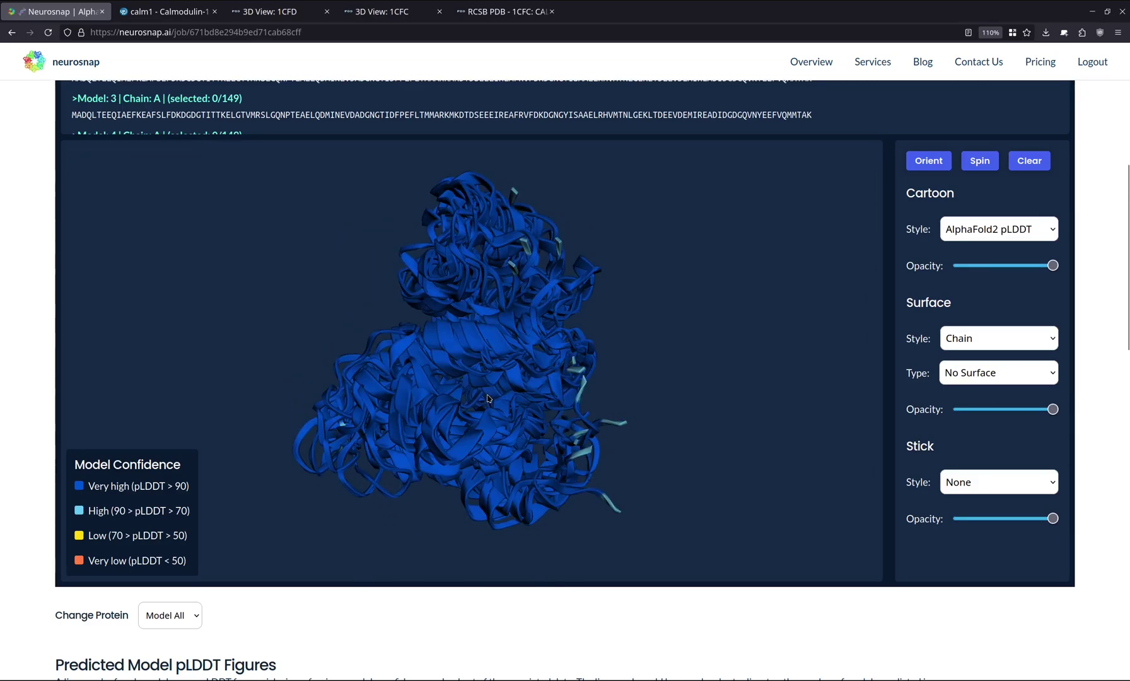
pyautogui.moveTo(498, 360); pyautogui.dragTo(406, 330)
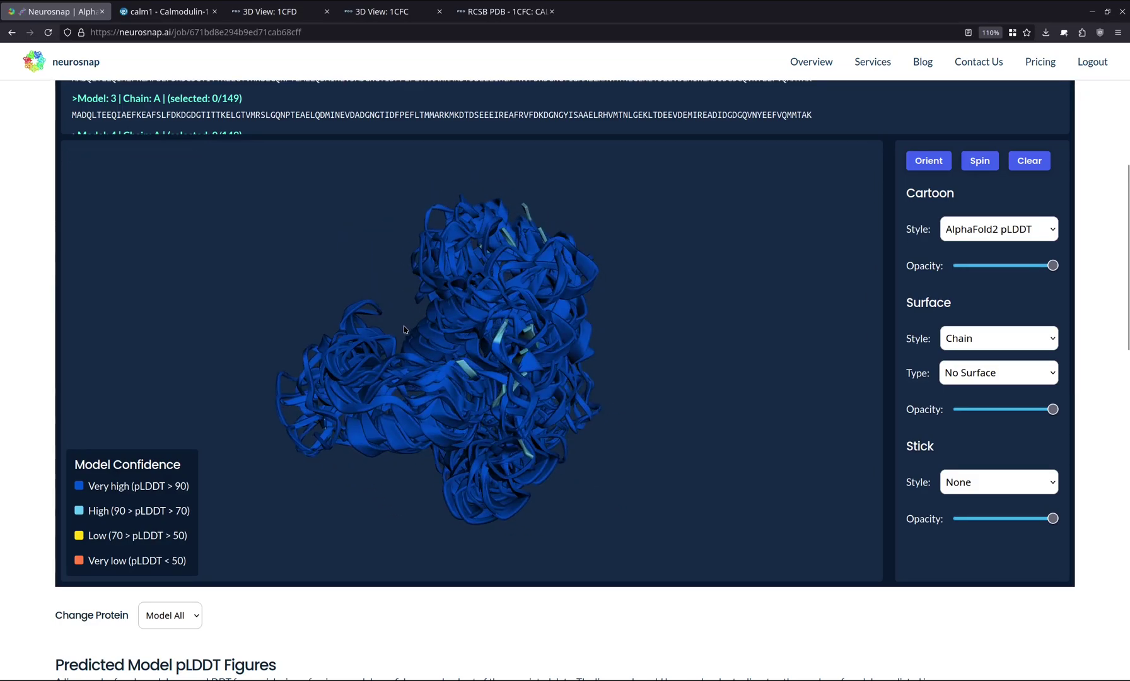
# - Scroll past the Mean pLDDT chart to the table ranking all 10 conformations
pyautogui.scroll(-6, 3, 372)
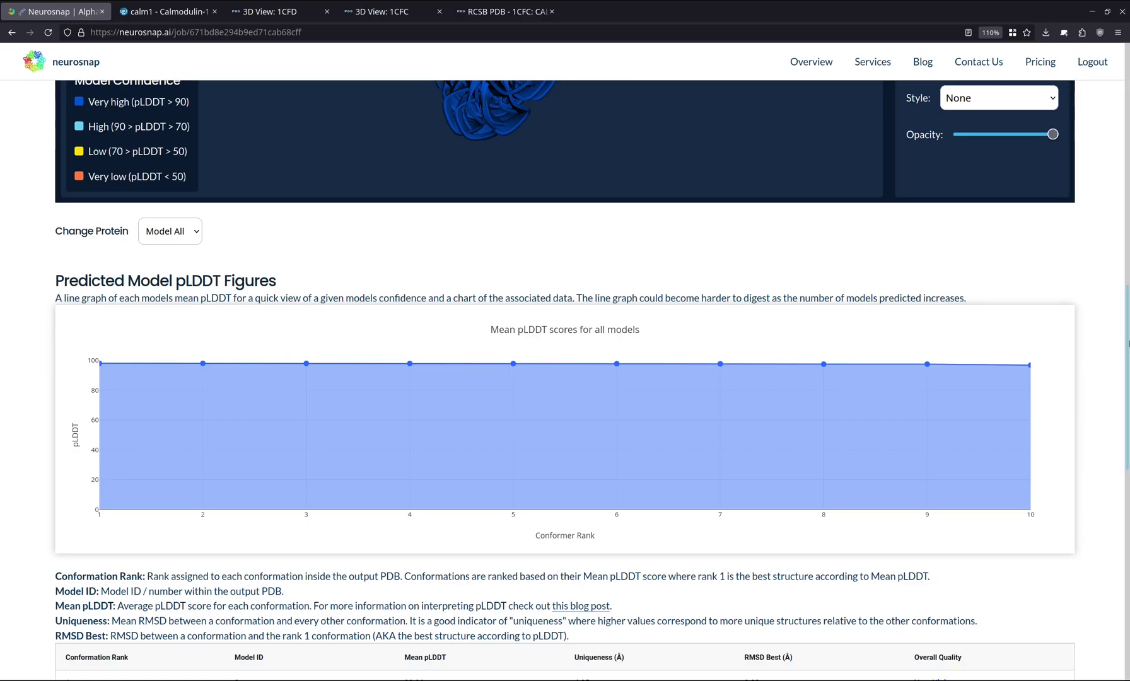
pyautogui.scroll(-5, 1127, 410)
pyautogui.scroll(-1, 1127, 435)
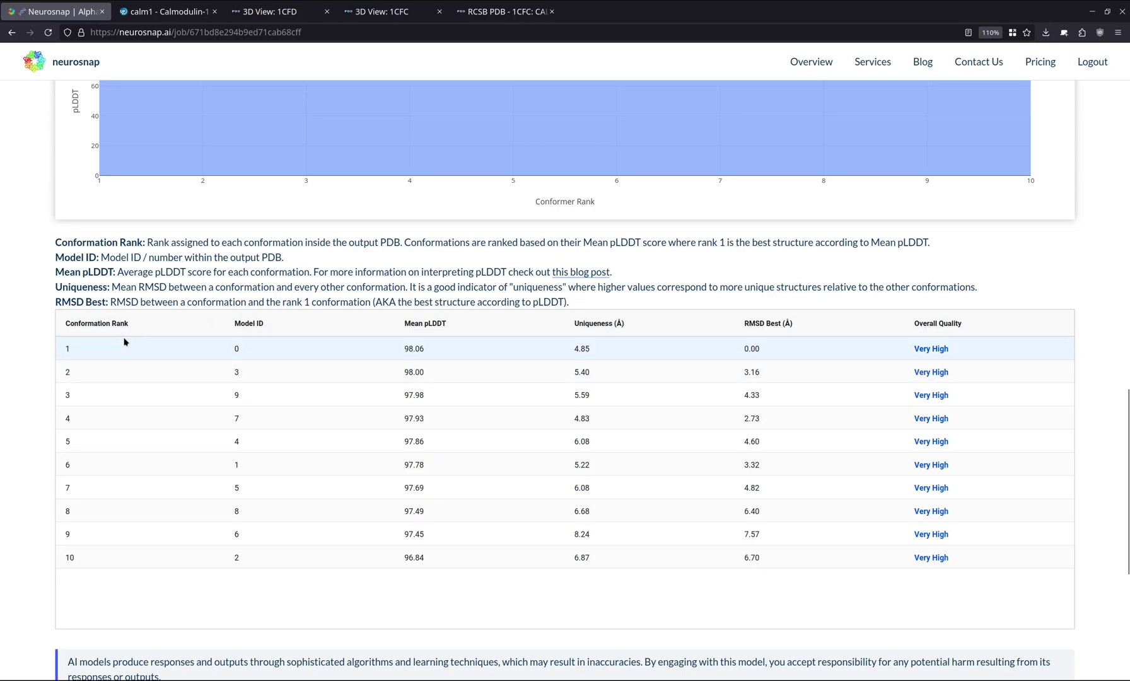
pyautogui.click(93, 348)
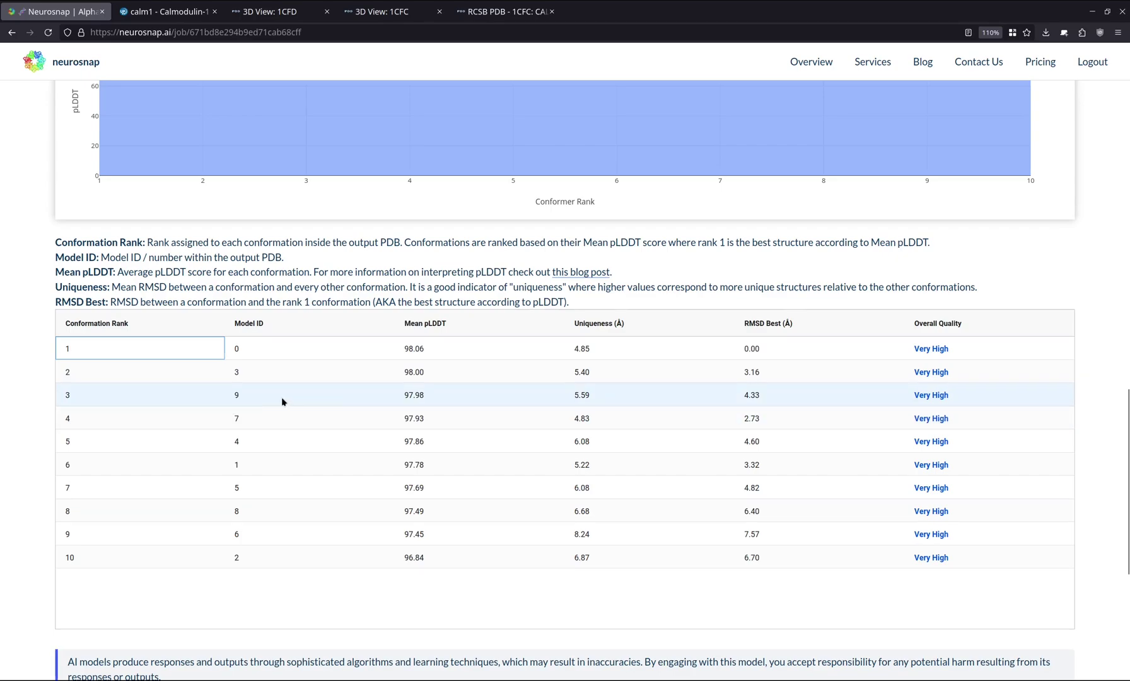
pyautogui.click(130, 557)
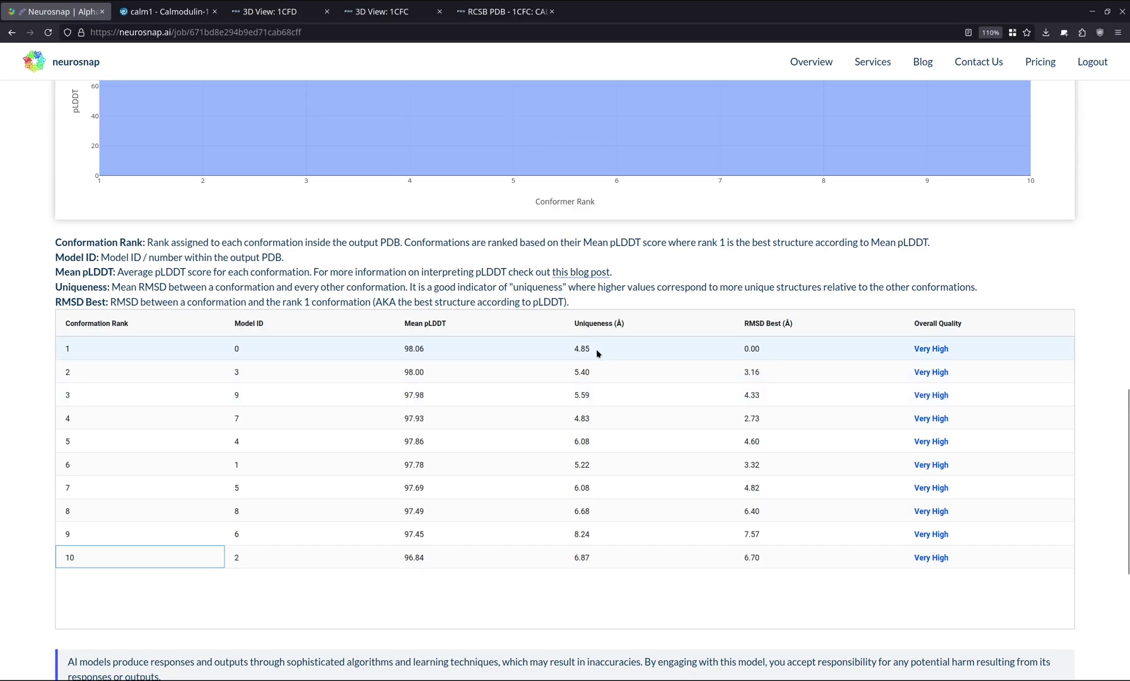
pyautogui.click(578, 562)
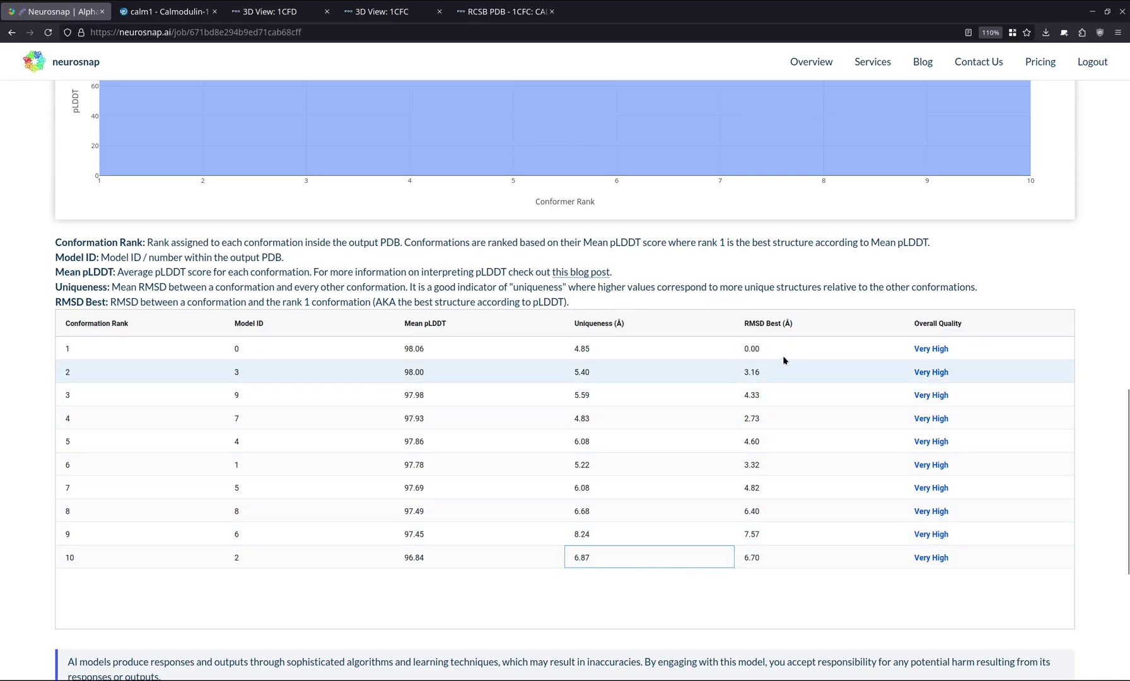
# - Check mean pLDDT and RMSD Best for ranks 1, 2, 4 and 9 (7.57), then return to the top
pyautogui.click(432, 339)
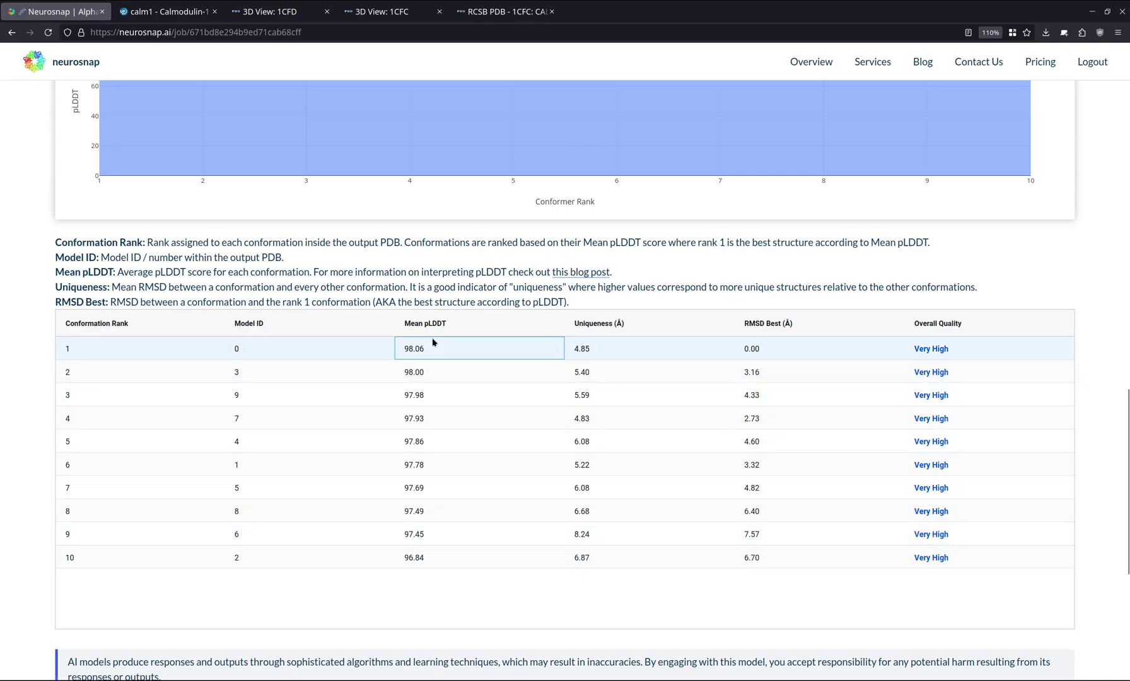
pyautogui.click(752, 351)
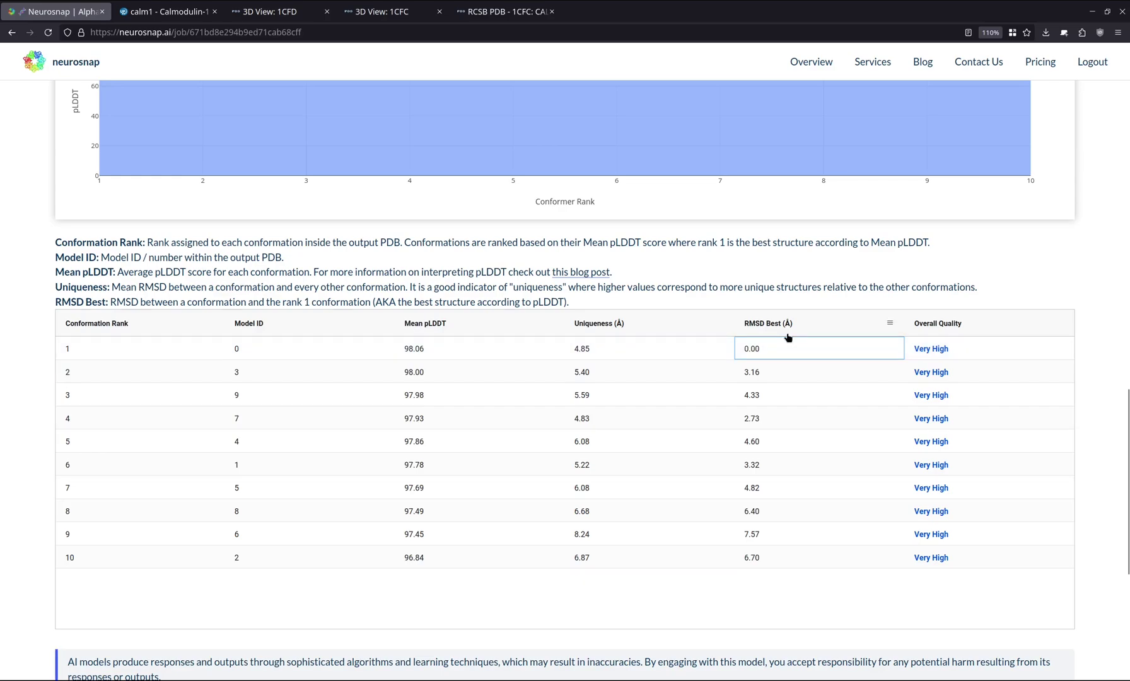
pyautogui.click(761, 372)
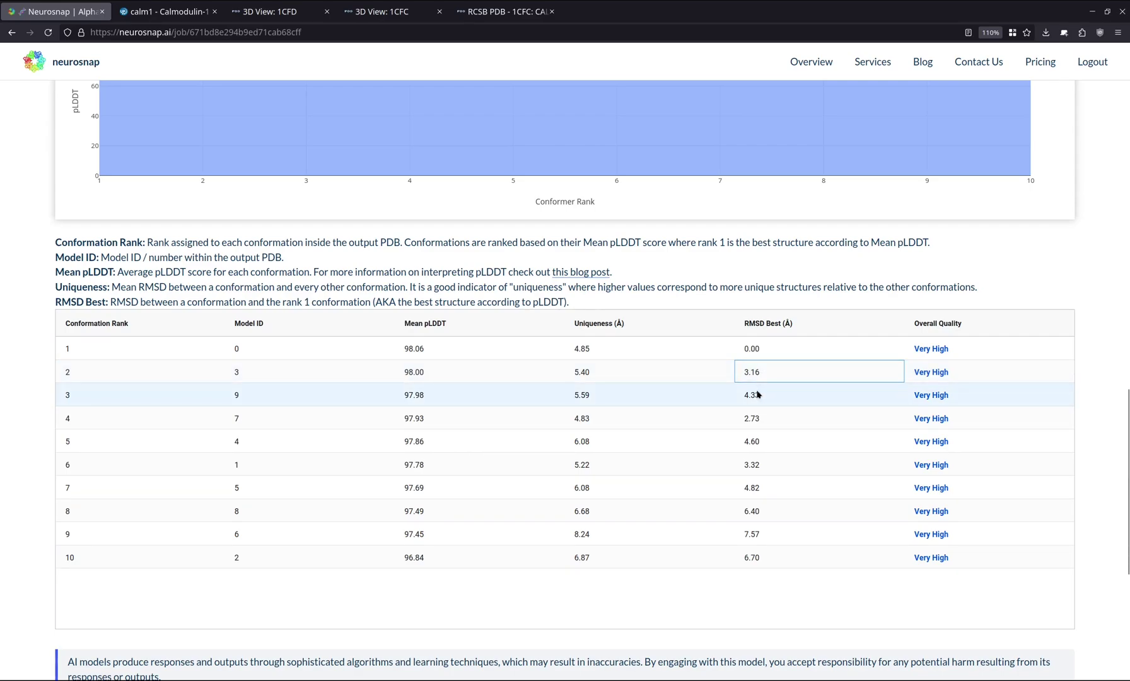
pyautogui.click(760, 422)
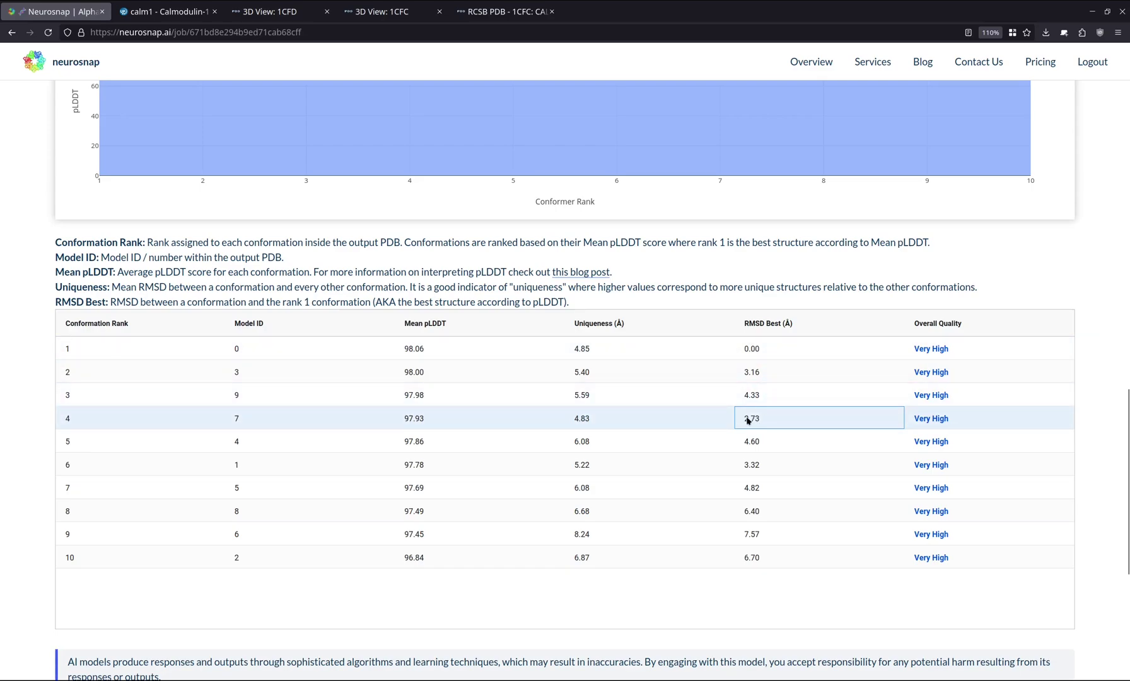
pyautogui.click(756, 536)
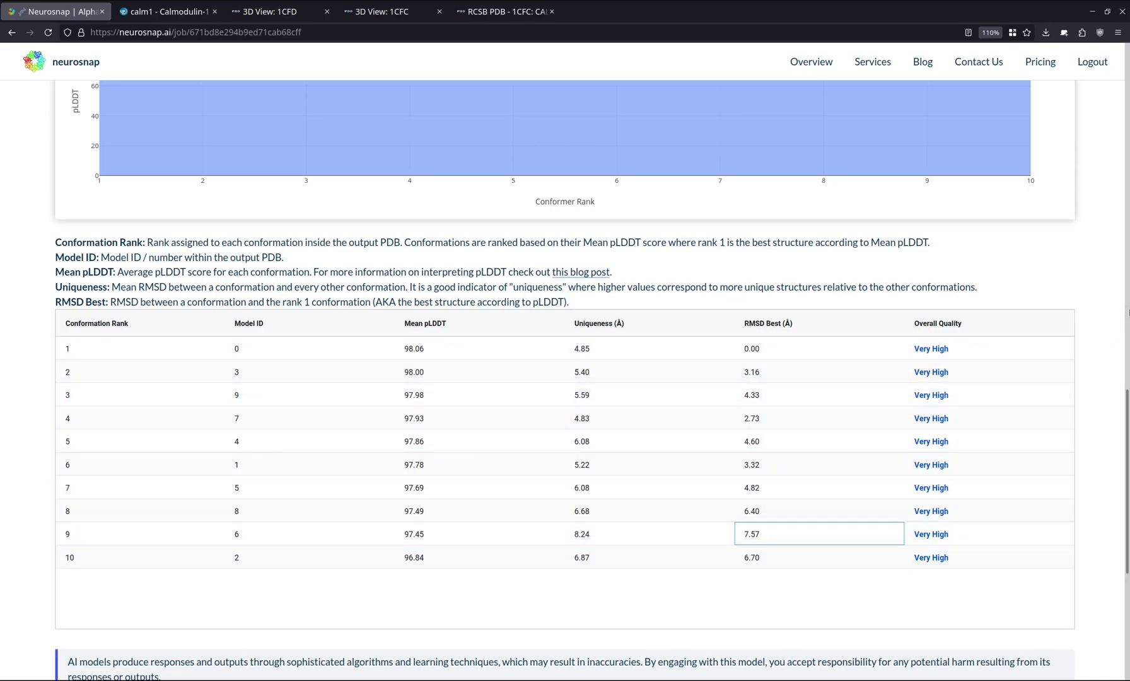
pyautogui.scroll(-1, 1128, 465)
pyautogui.moveTo(1127, 466); pyautogui.dragTo(942, 5)
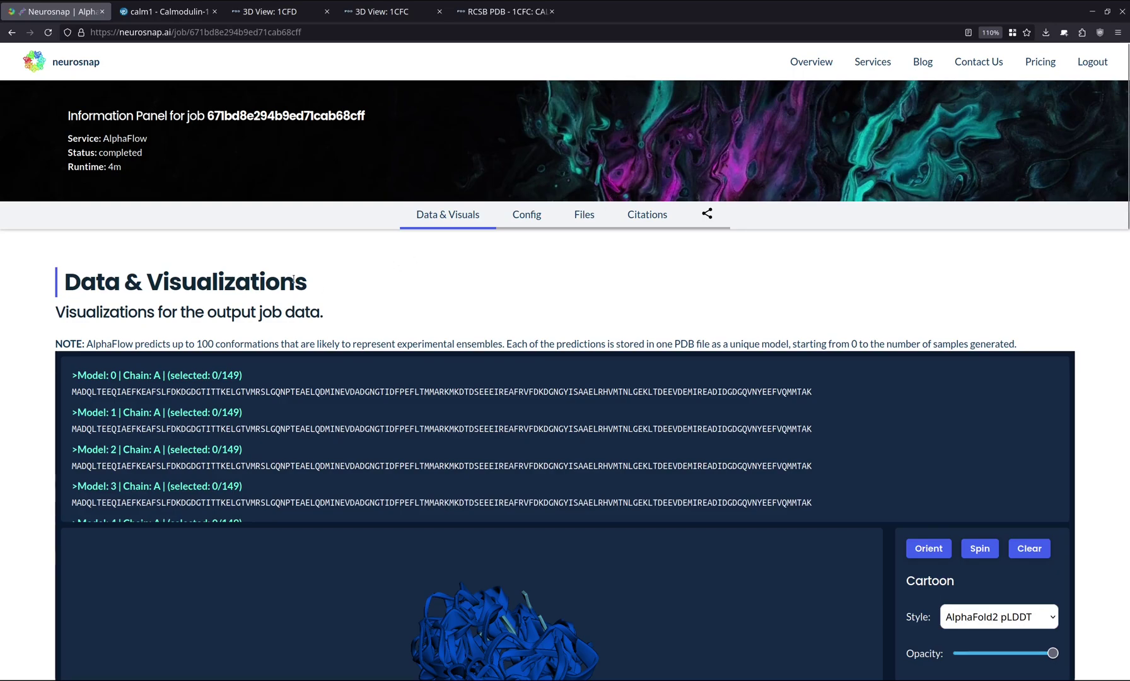
# - Scroll down until the 3D viewer showing all overlaid pLDDT-colored conformations fills the screen
pyautogui.scroll(-5, 25, 282)
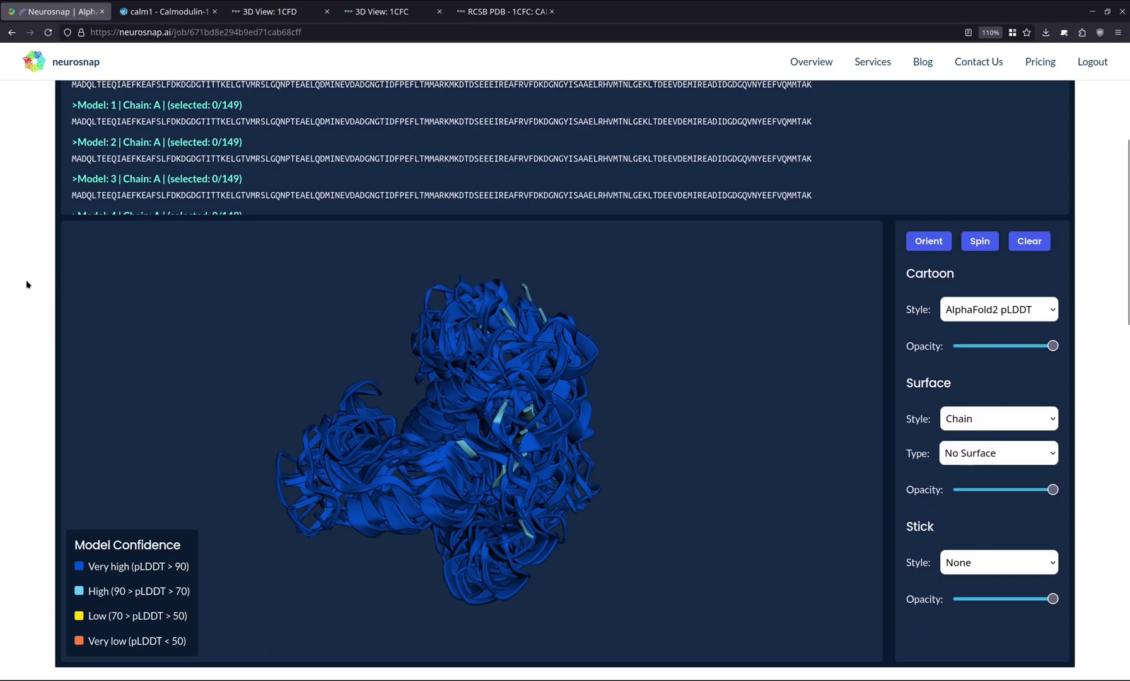